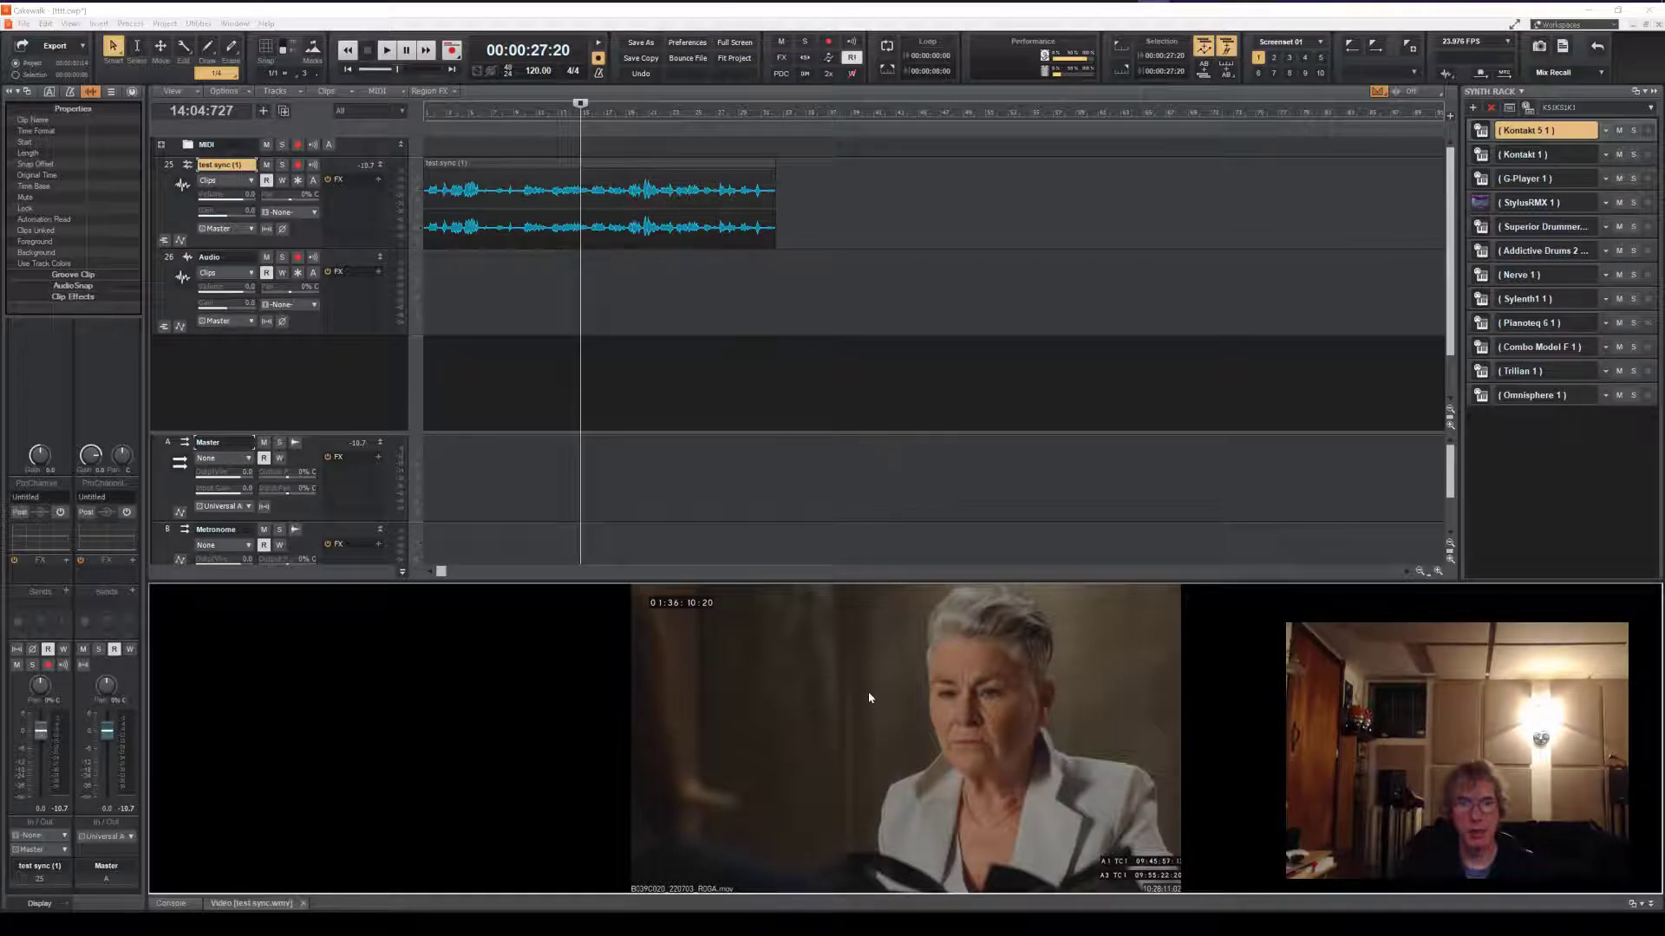
Select the test sync clip, narrow the time selection mid-clip, and open its start value for editing.
{"action": "left_click", "coordinate": [675, 295]}
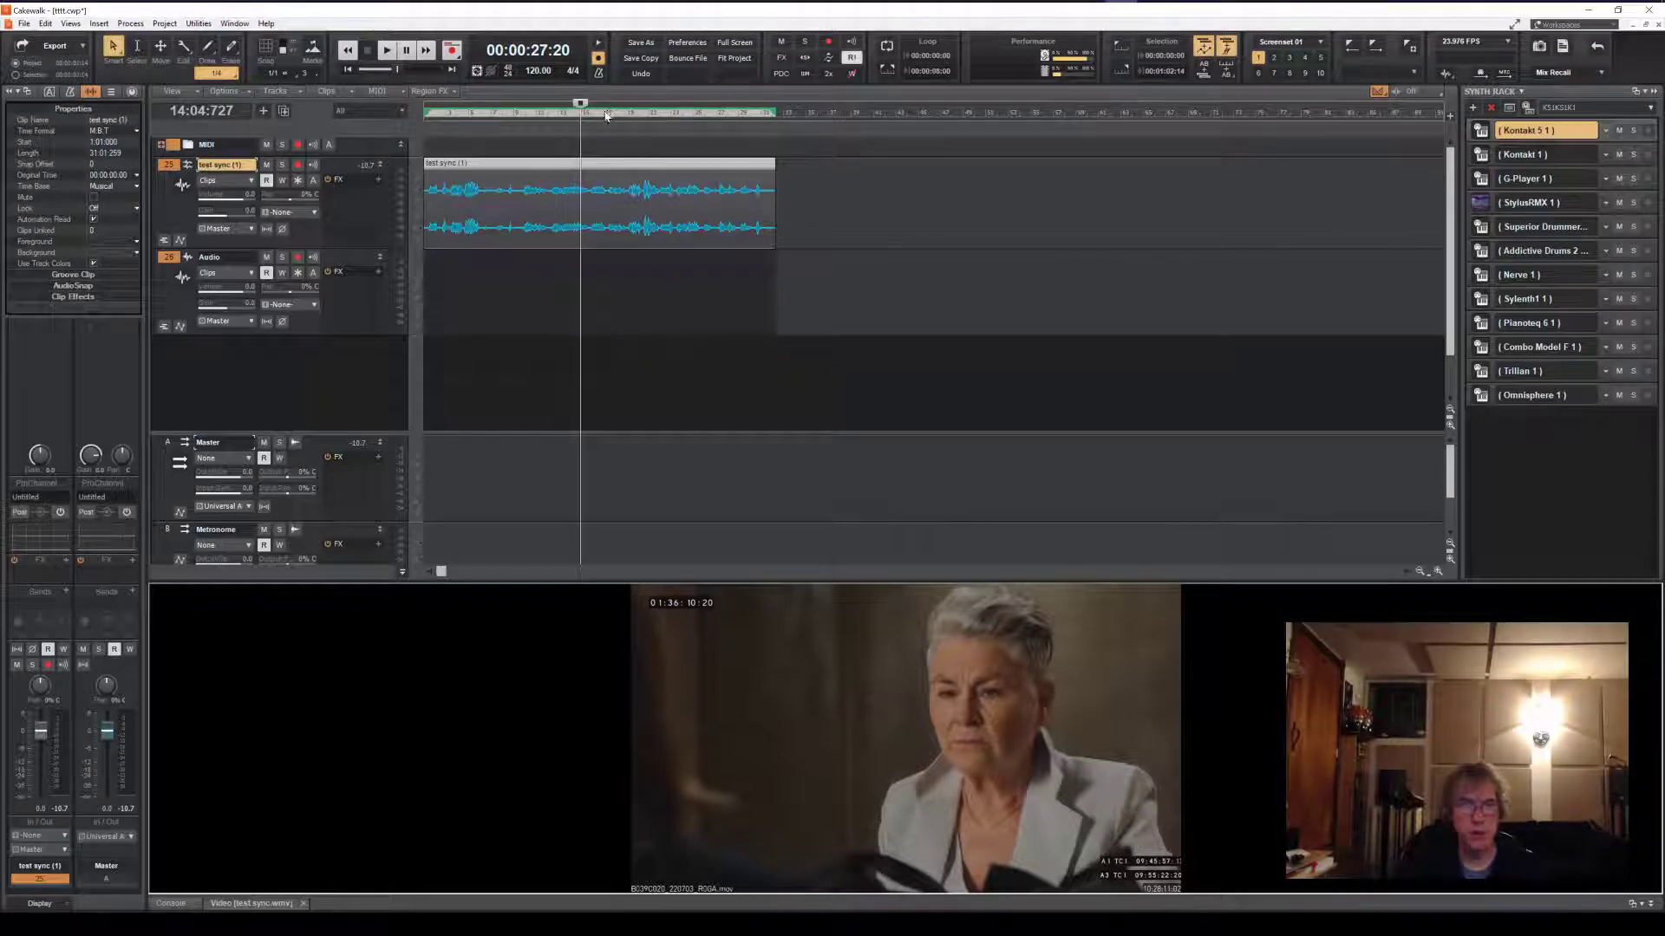
{"action": "left_click_drag", "start_coordinate": [607, 117], "coordinate": [696, 132]}
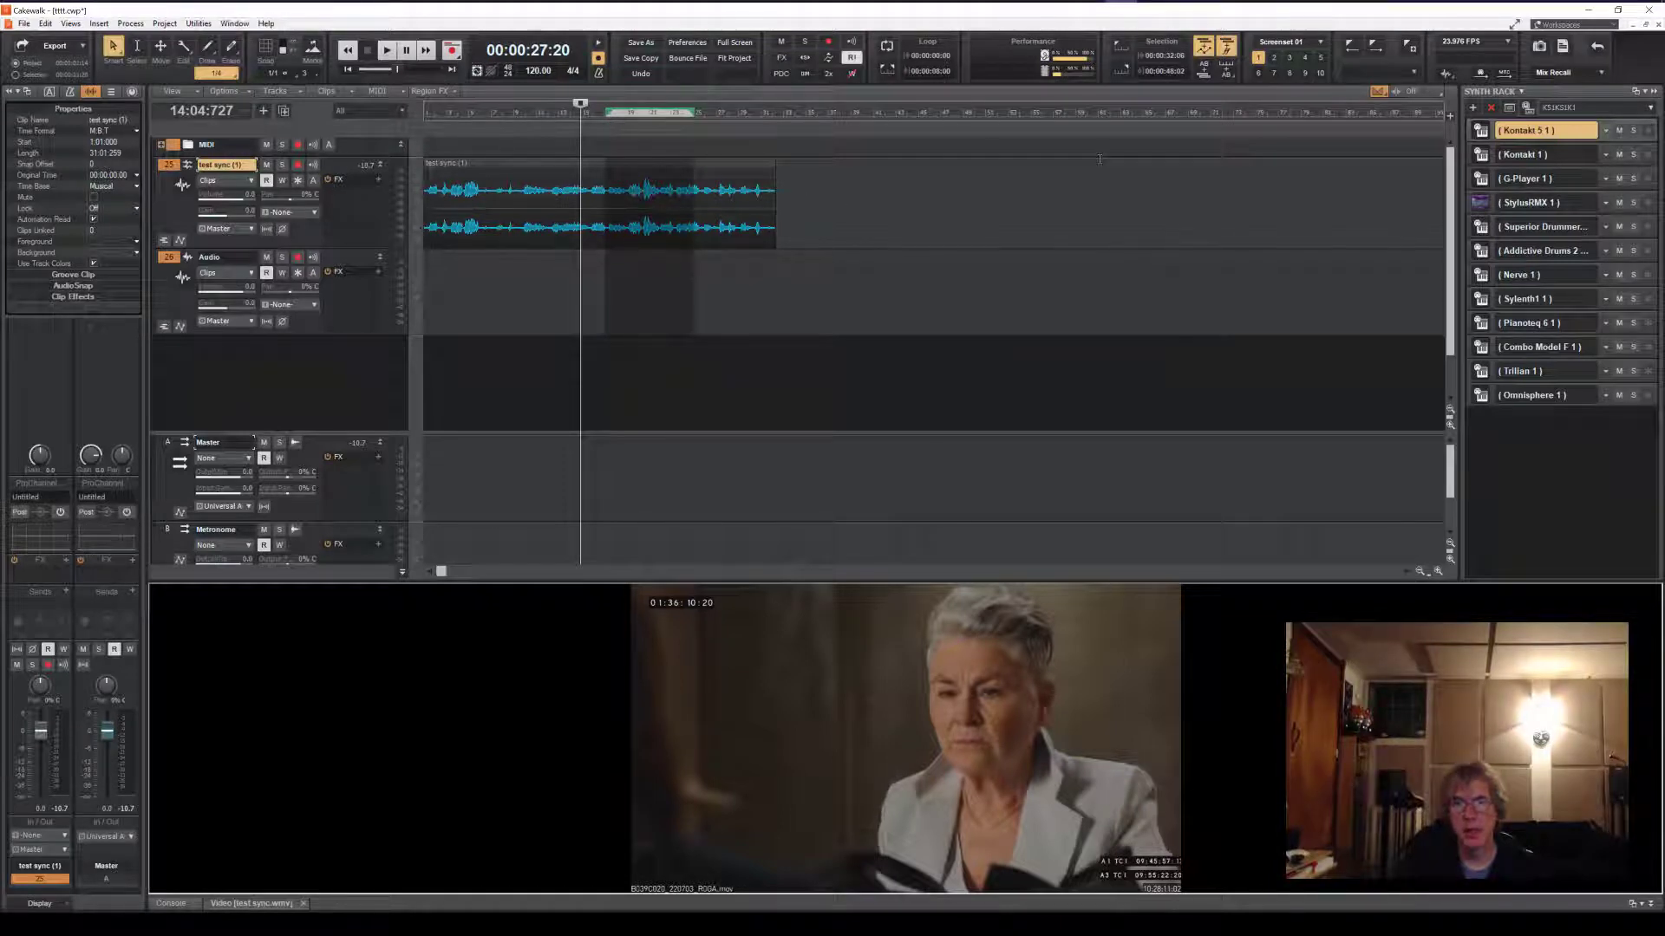
{"action": "double_click", "coordinate": [1176, 59]}
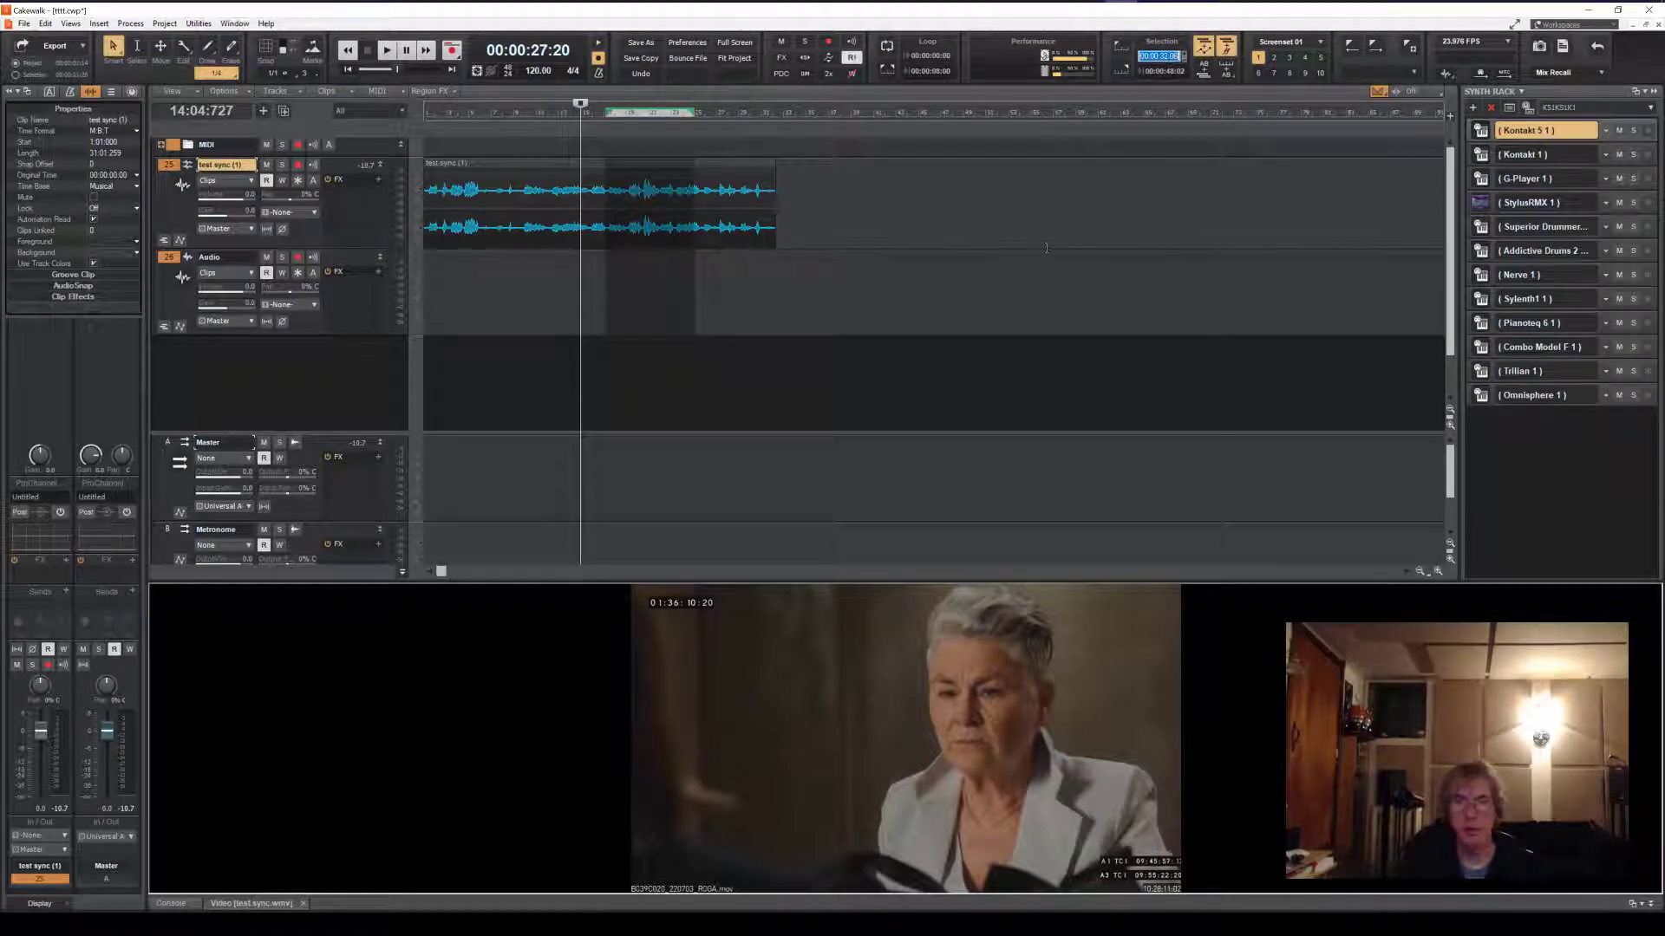
Set the video's trim-in time to 00:00:32:06 in Video Properties.
{"action": "right_click", "coordinate": [812, 742]}
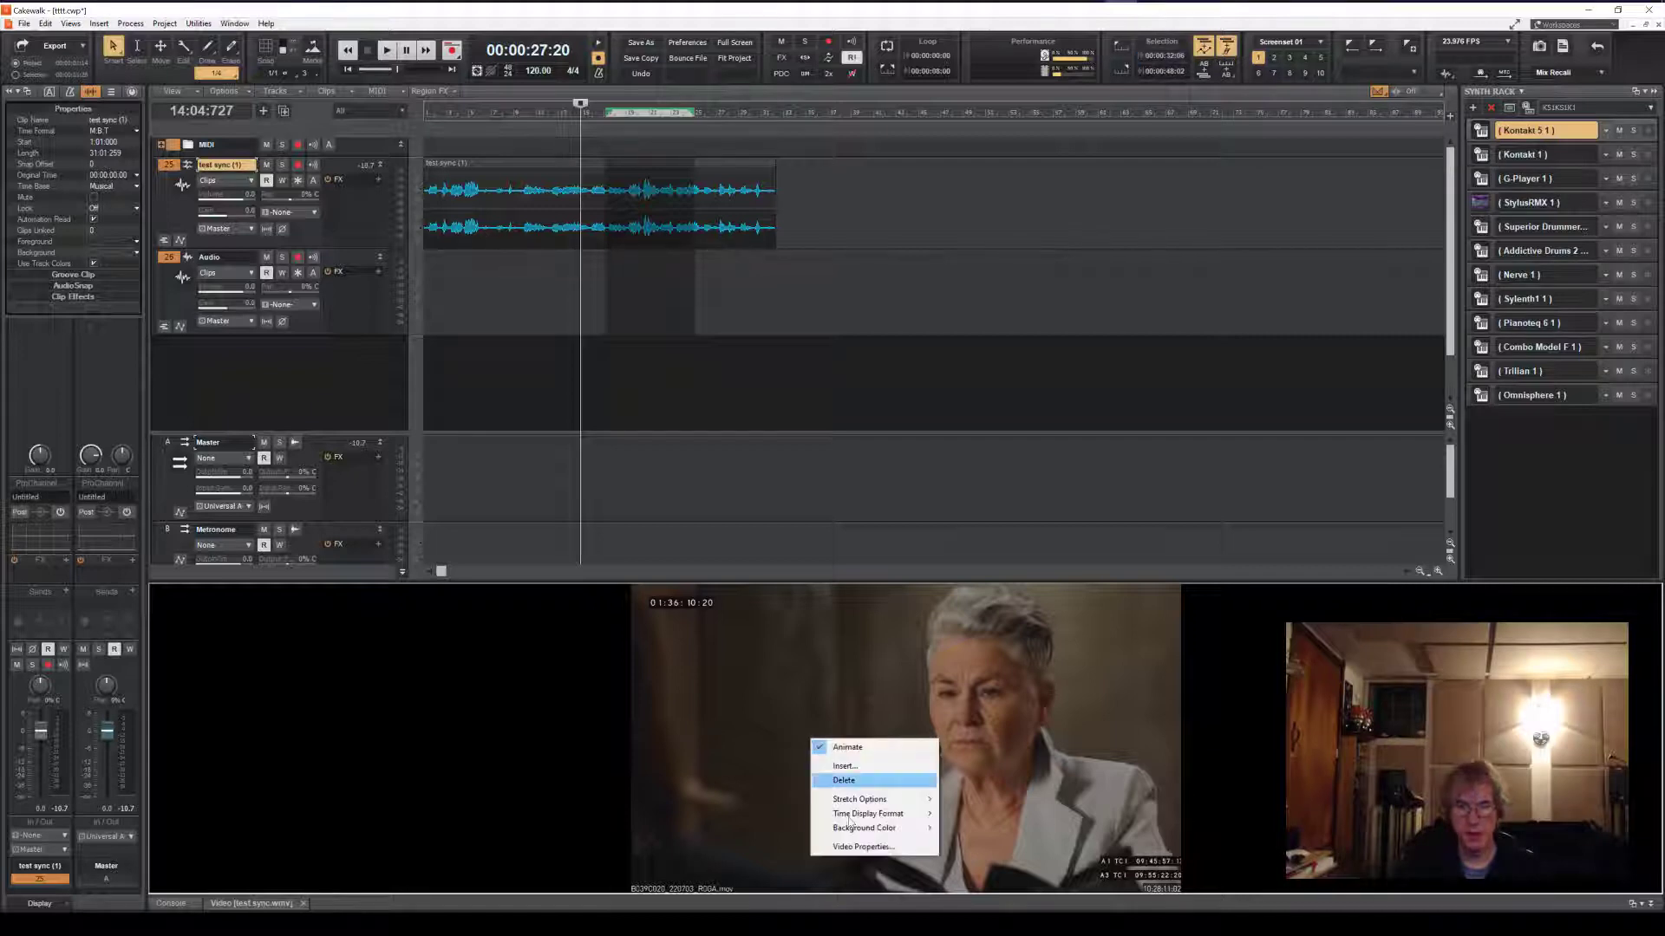
{"action": "left_click", "coordinate": [859, 848]}
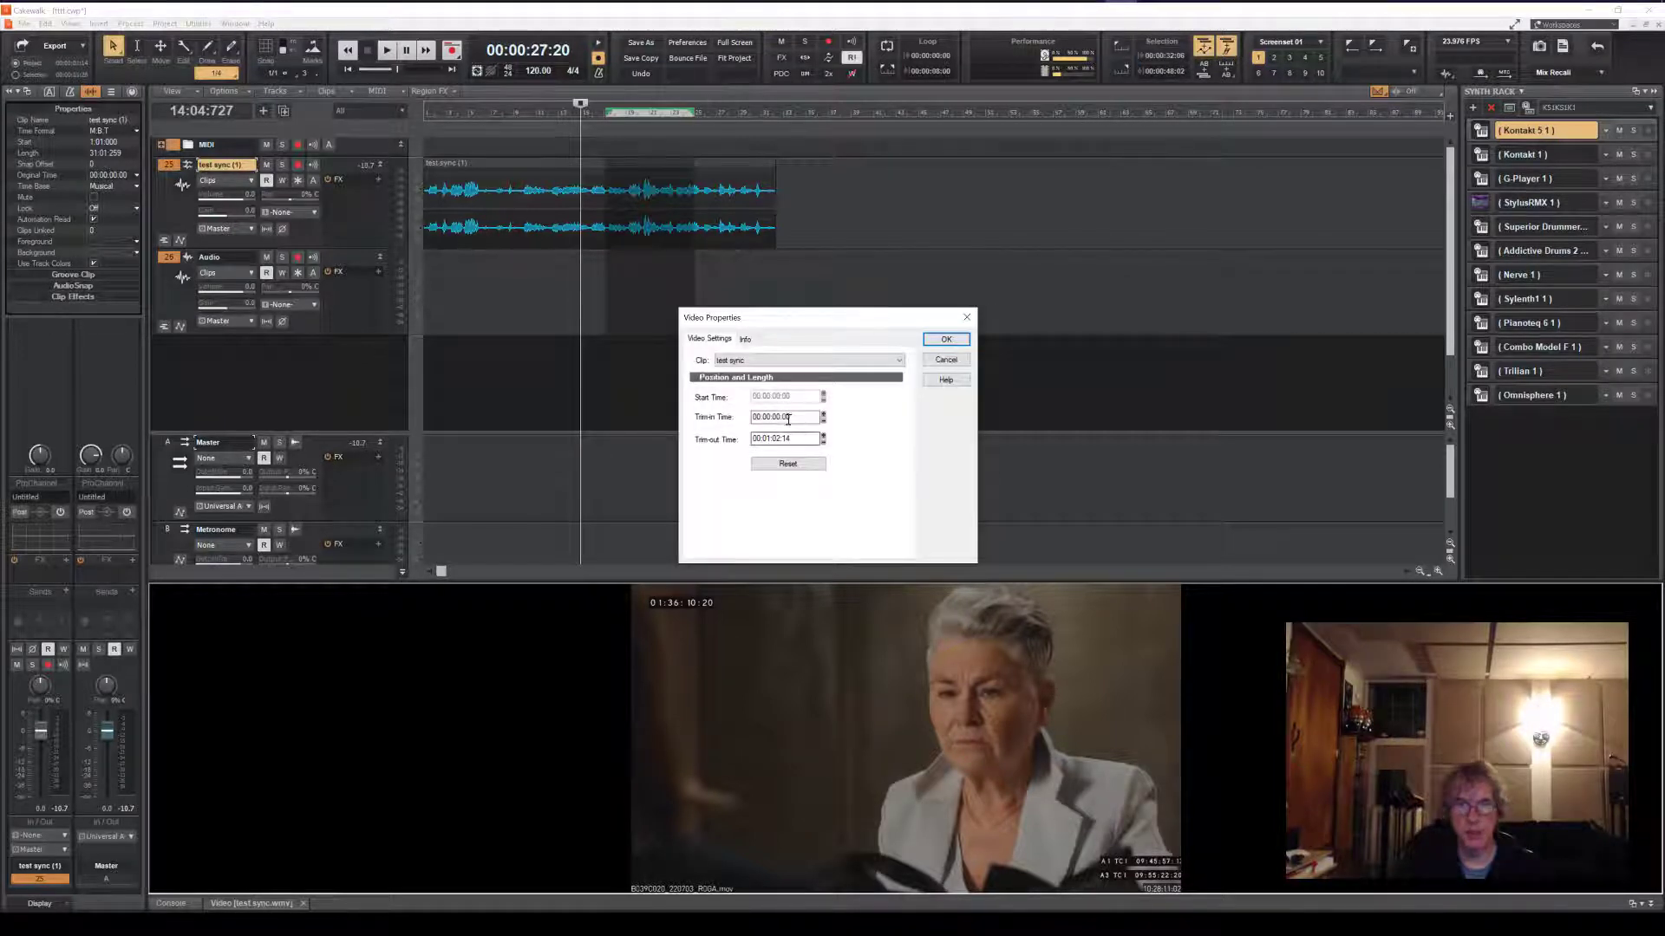
{"action": "key", "text": "Tab"}
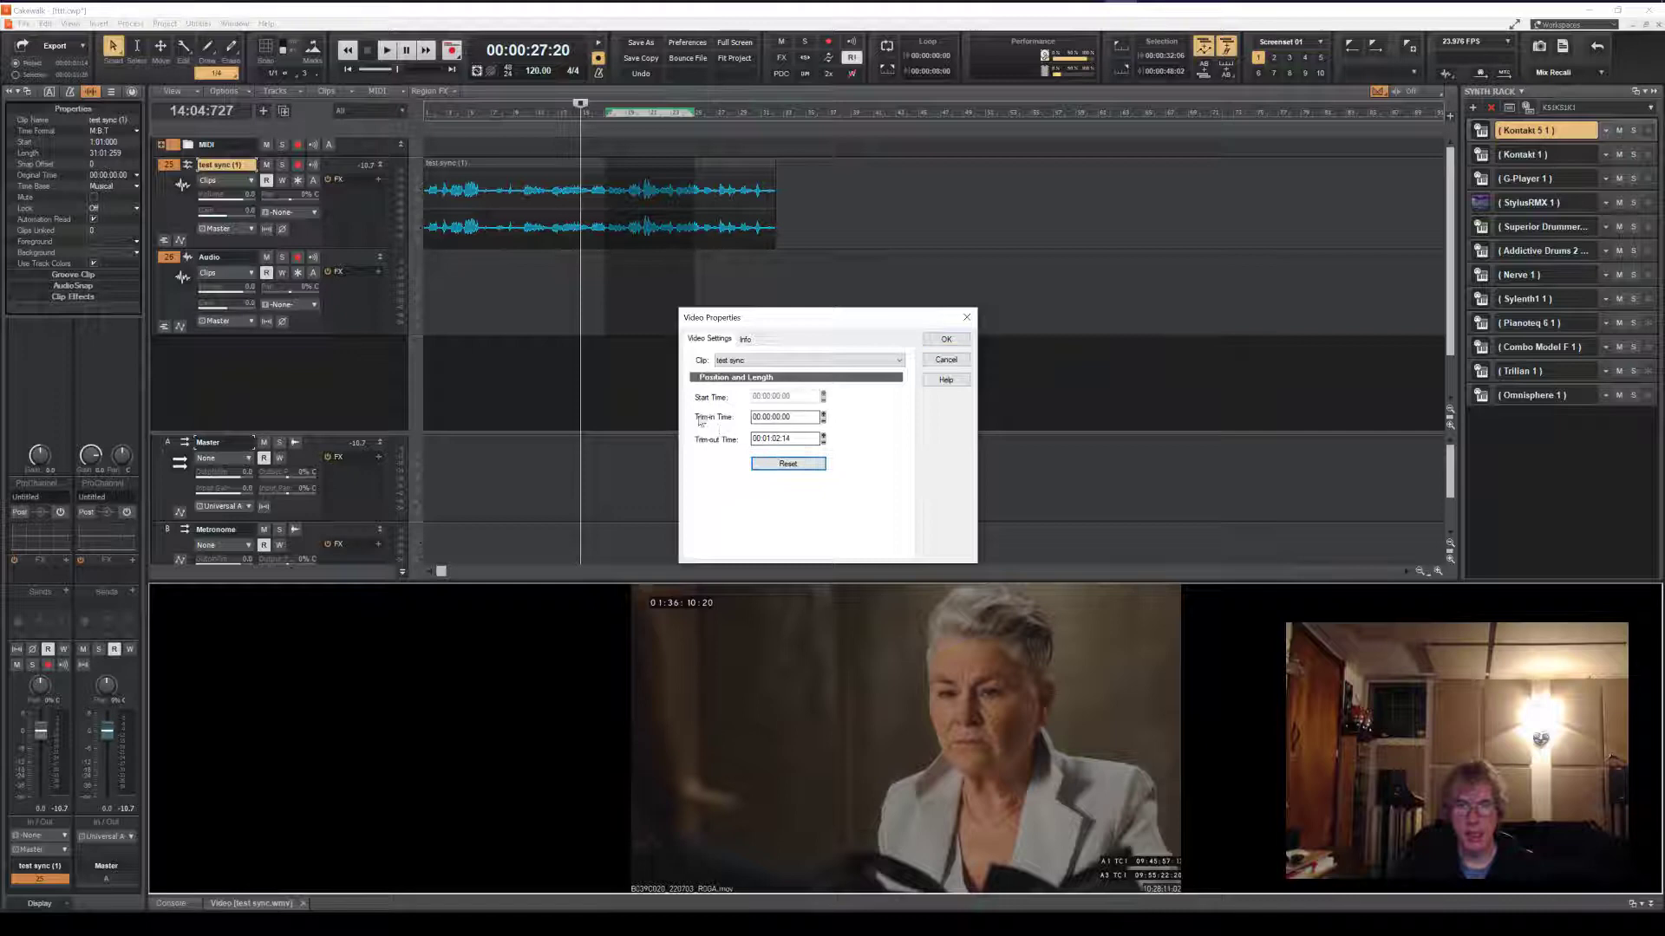
{"action": "double_click", "coordinate": [809, 421]}
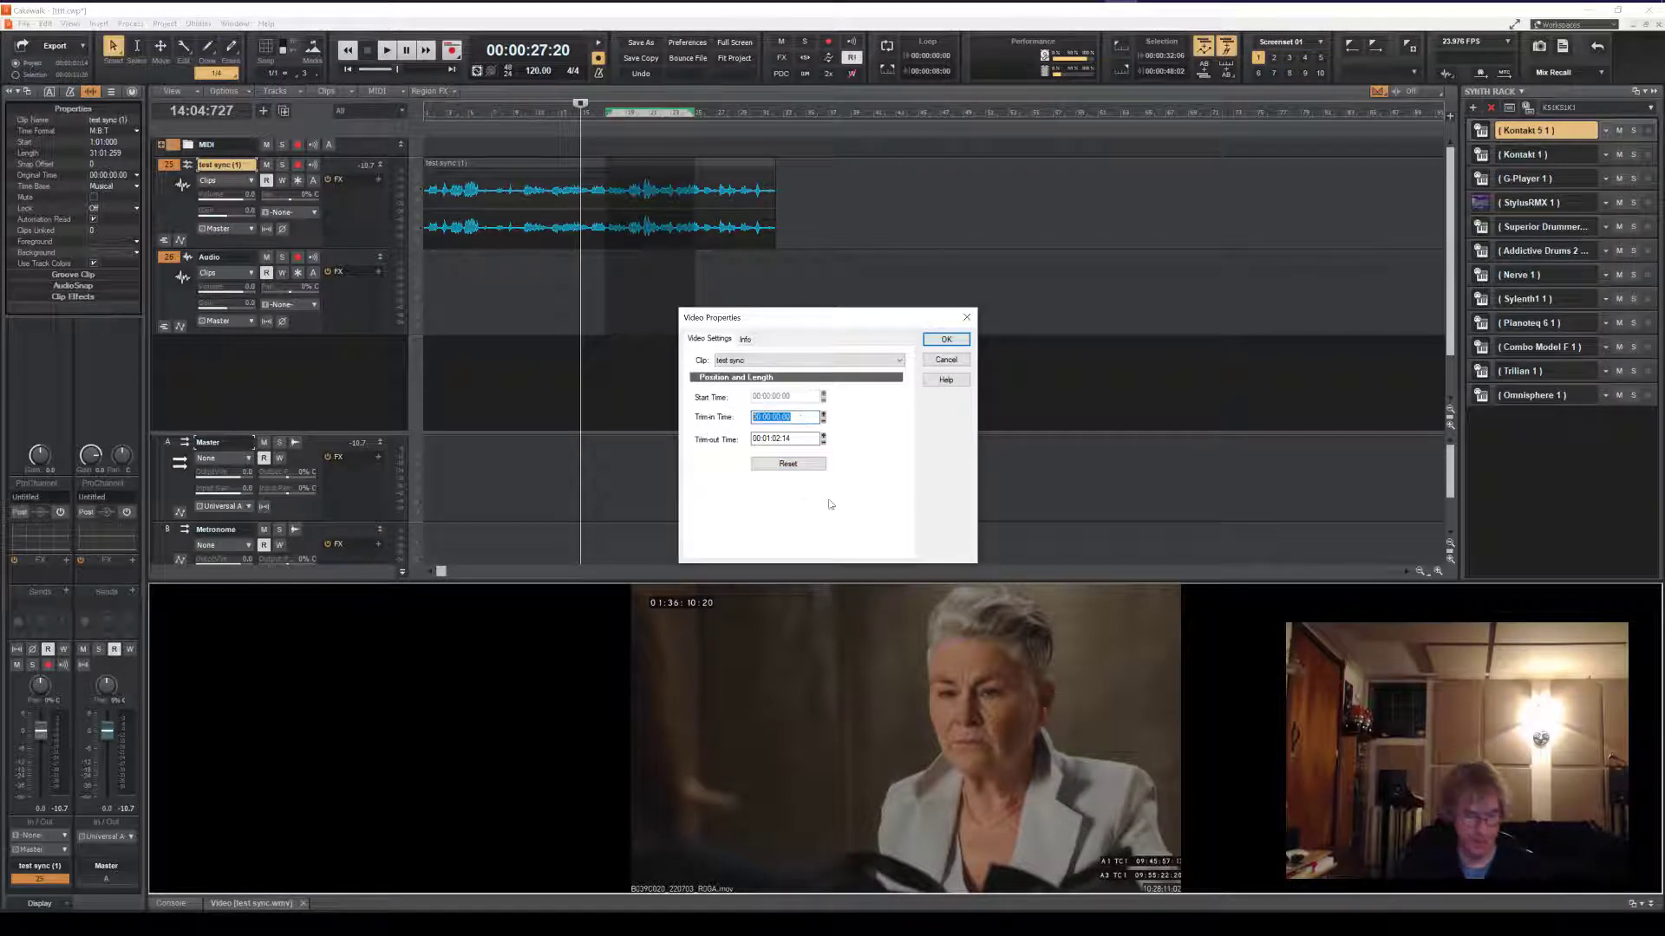
{"action": "type", "text": "00:00:32:06"}
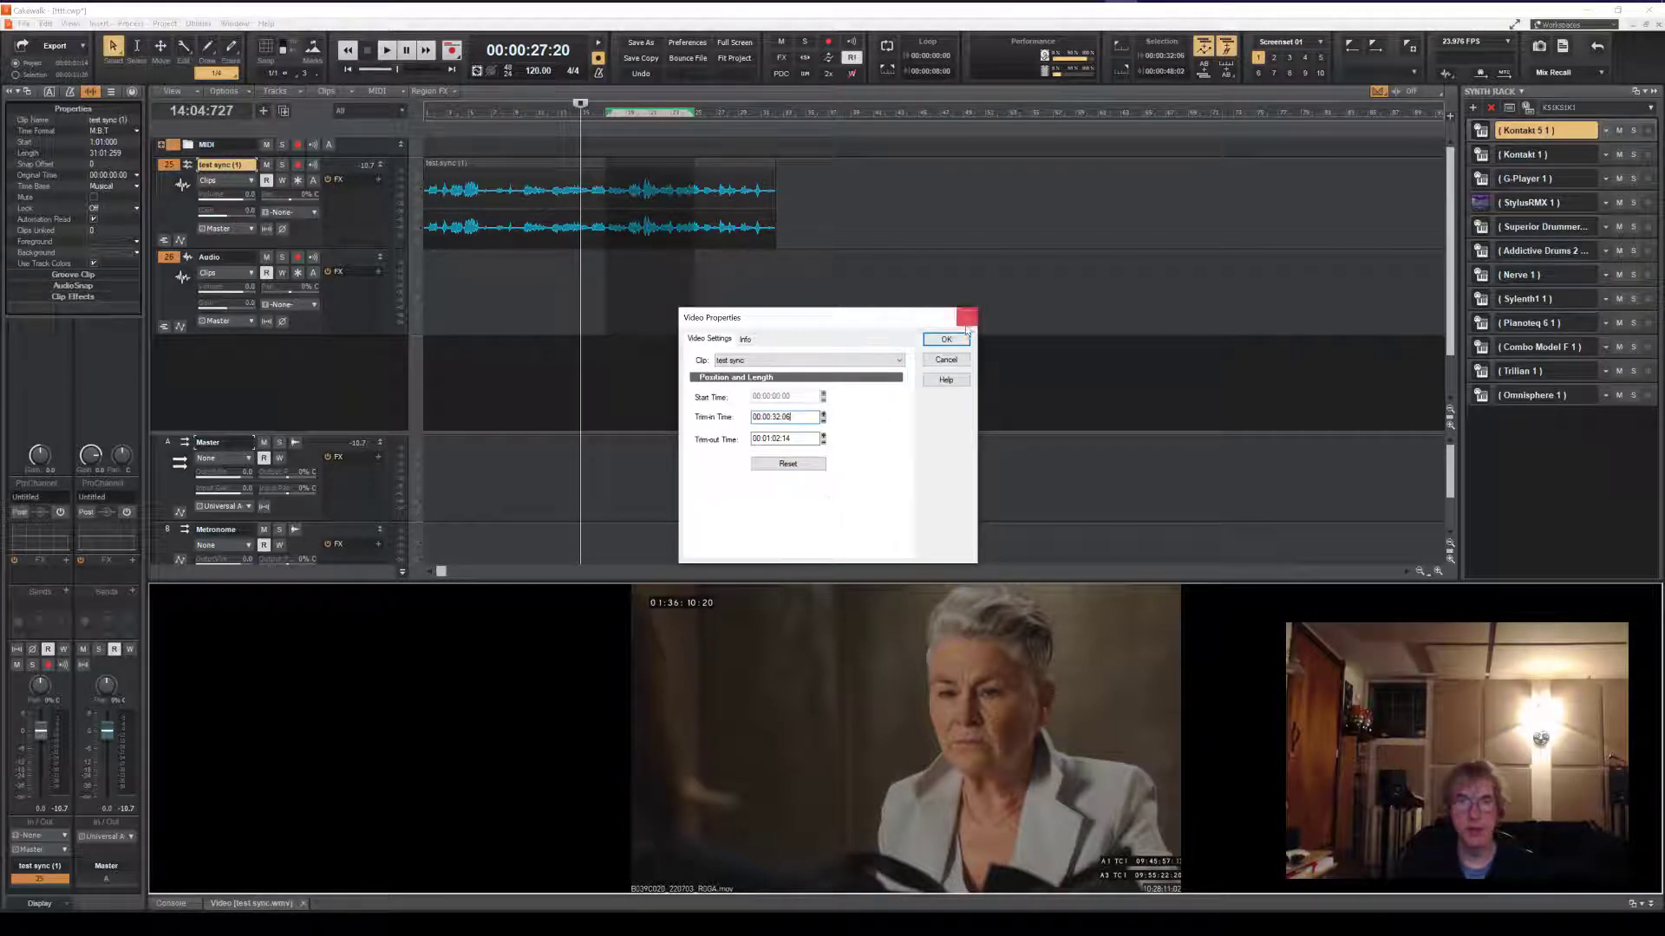
{"action": "left_click", "coordinate": [946, 339]}
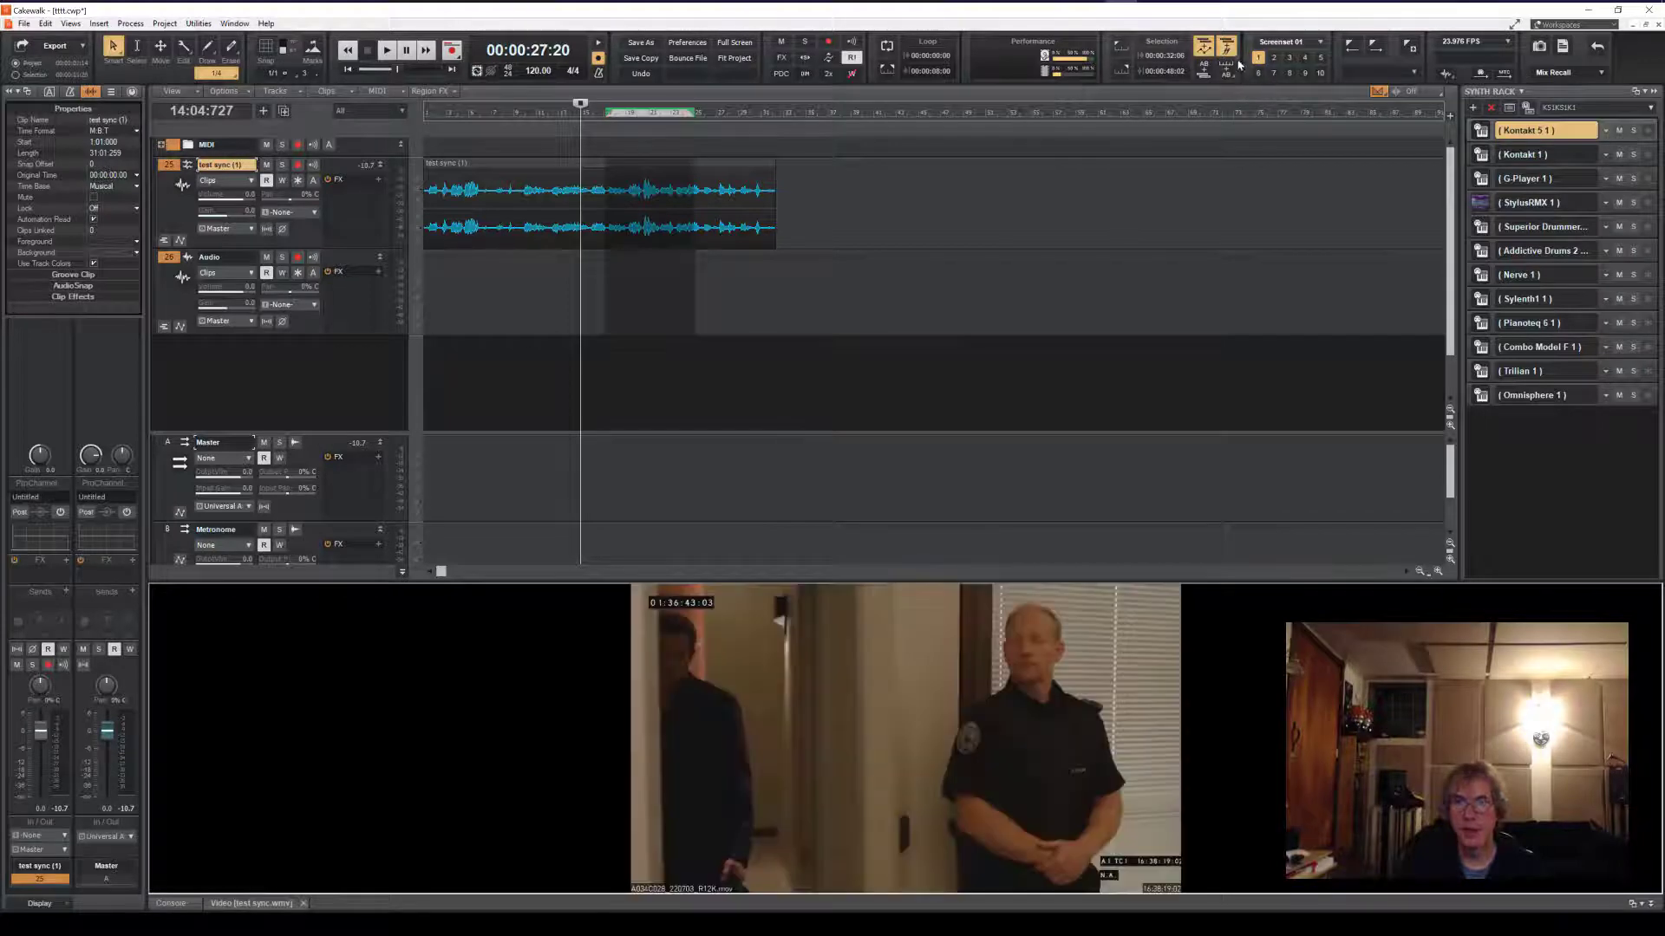
Change the video's trim-out time from 00:01:02:14 to 00:00:48:02 in Video Properties.
{"action": "double_click", "coordinate": [1151, 71]}
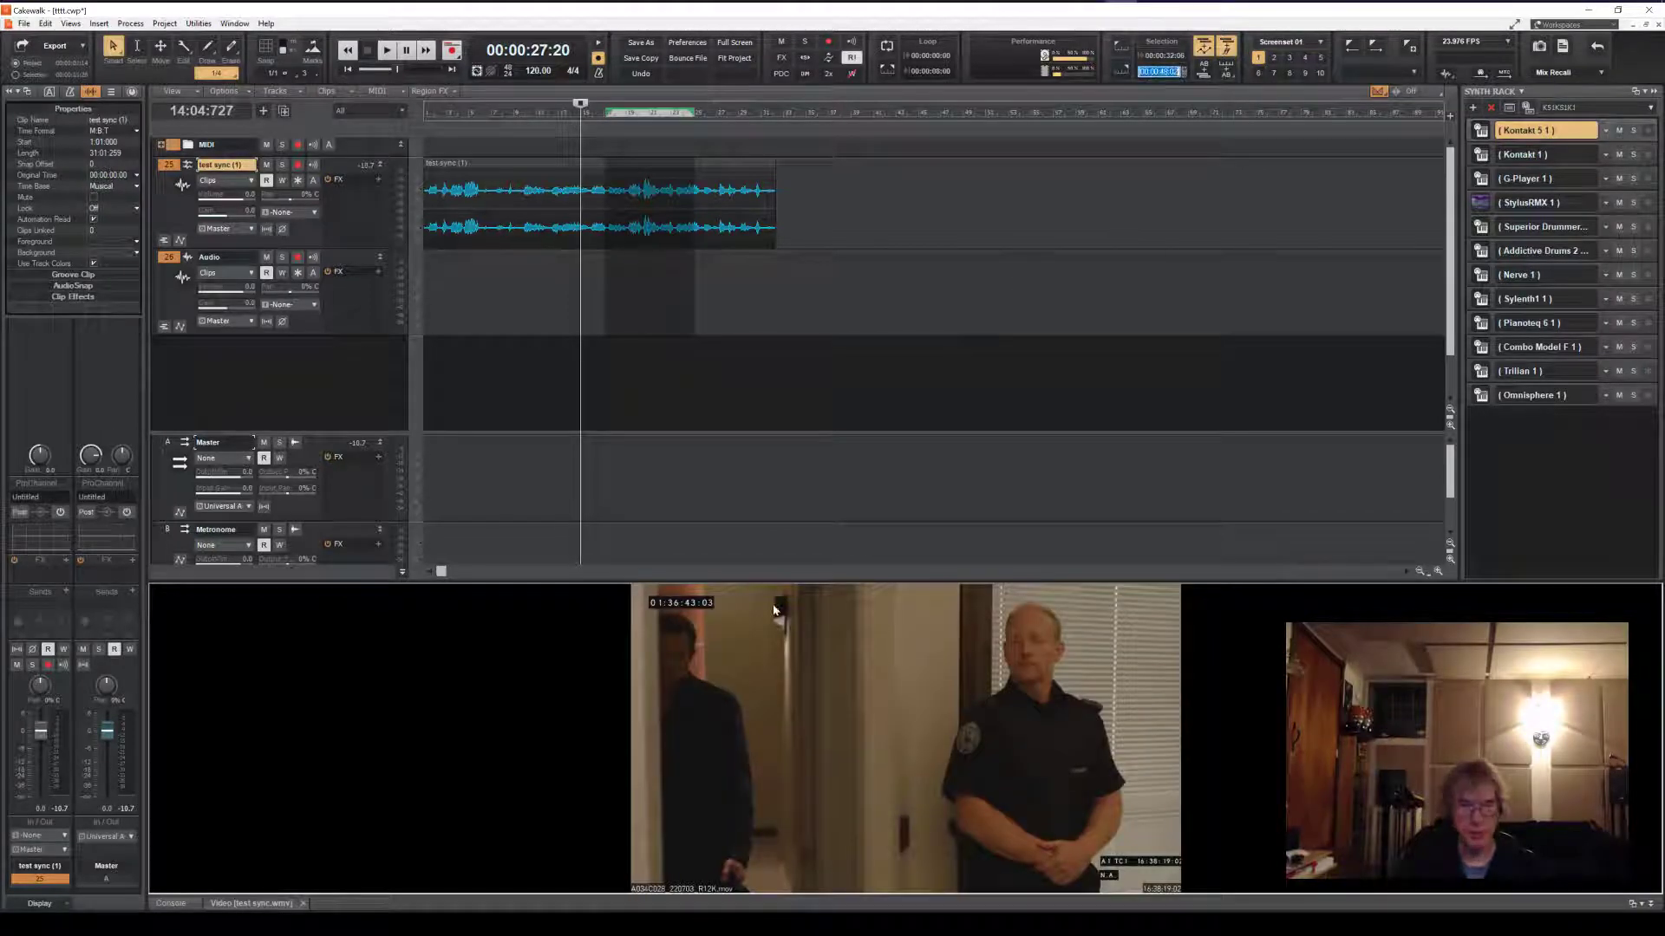
{"action": "right_click", "coordinate": [770, 736]}
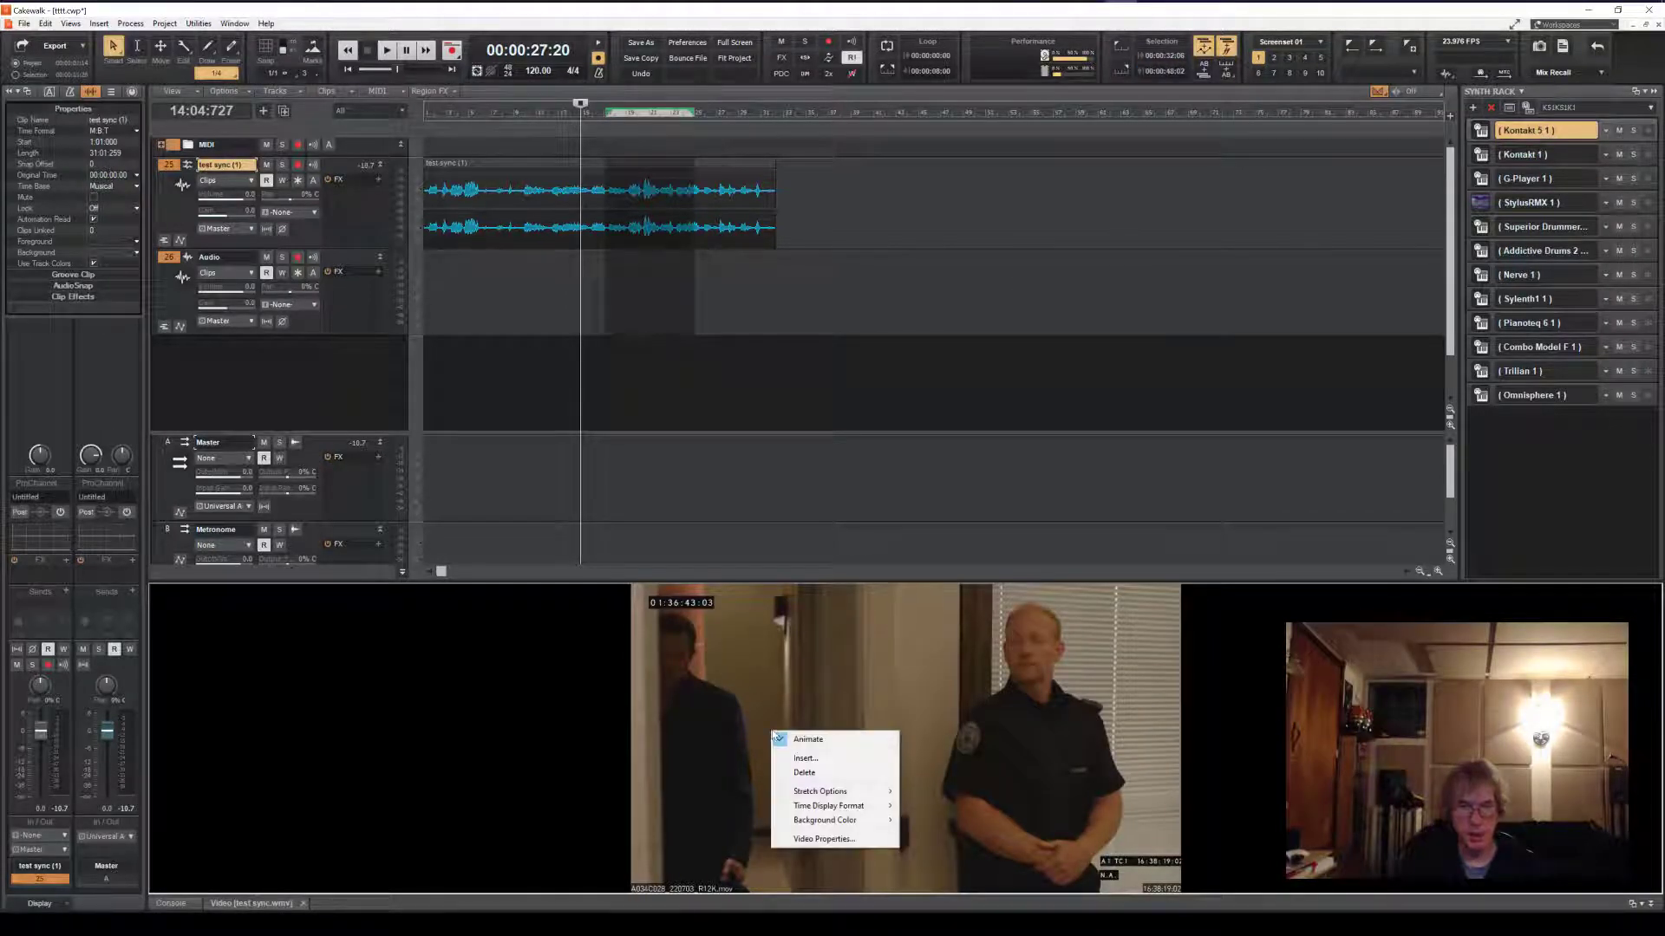
{"action": "left_click", "coordinate": [806, 840]}
{"action": "left_click_drag", "start_coordinate": [792, 439], "coordinate": [752, 438]}
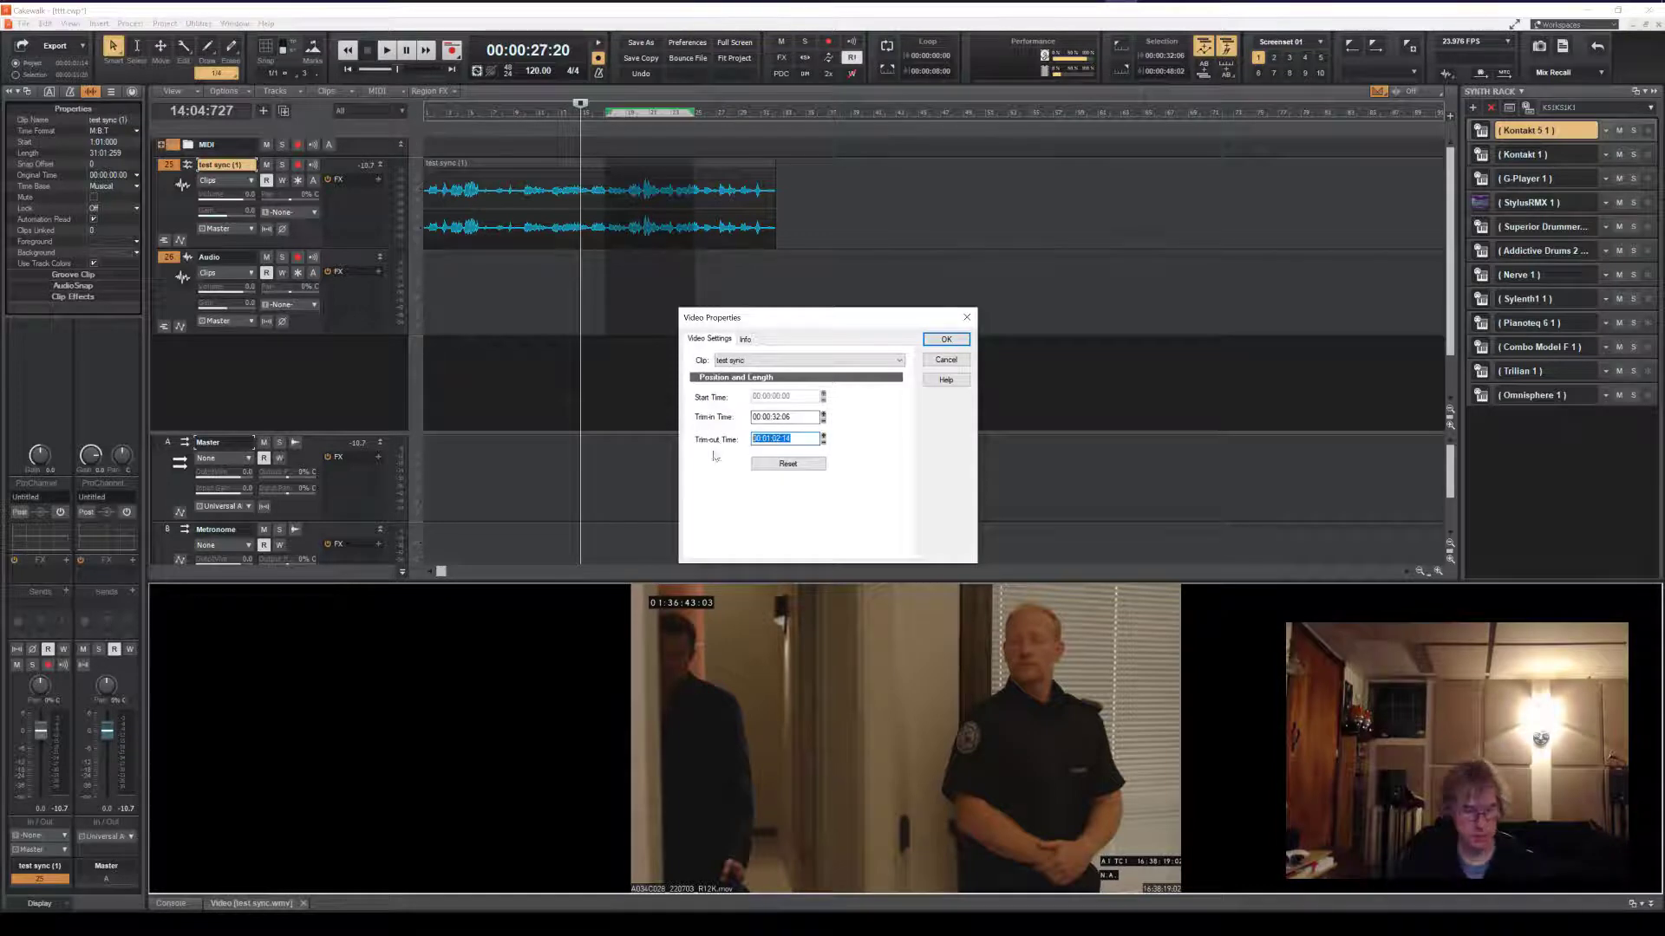
{"action": "type", "text": "00:00:48:02"}
{"action": "left_click", "coordinate": [955, 339]}
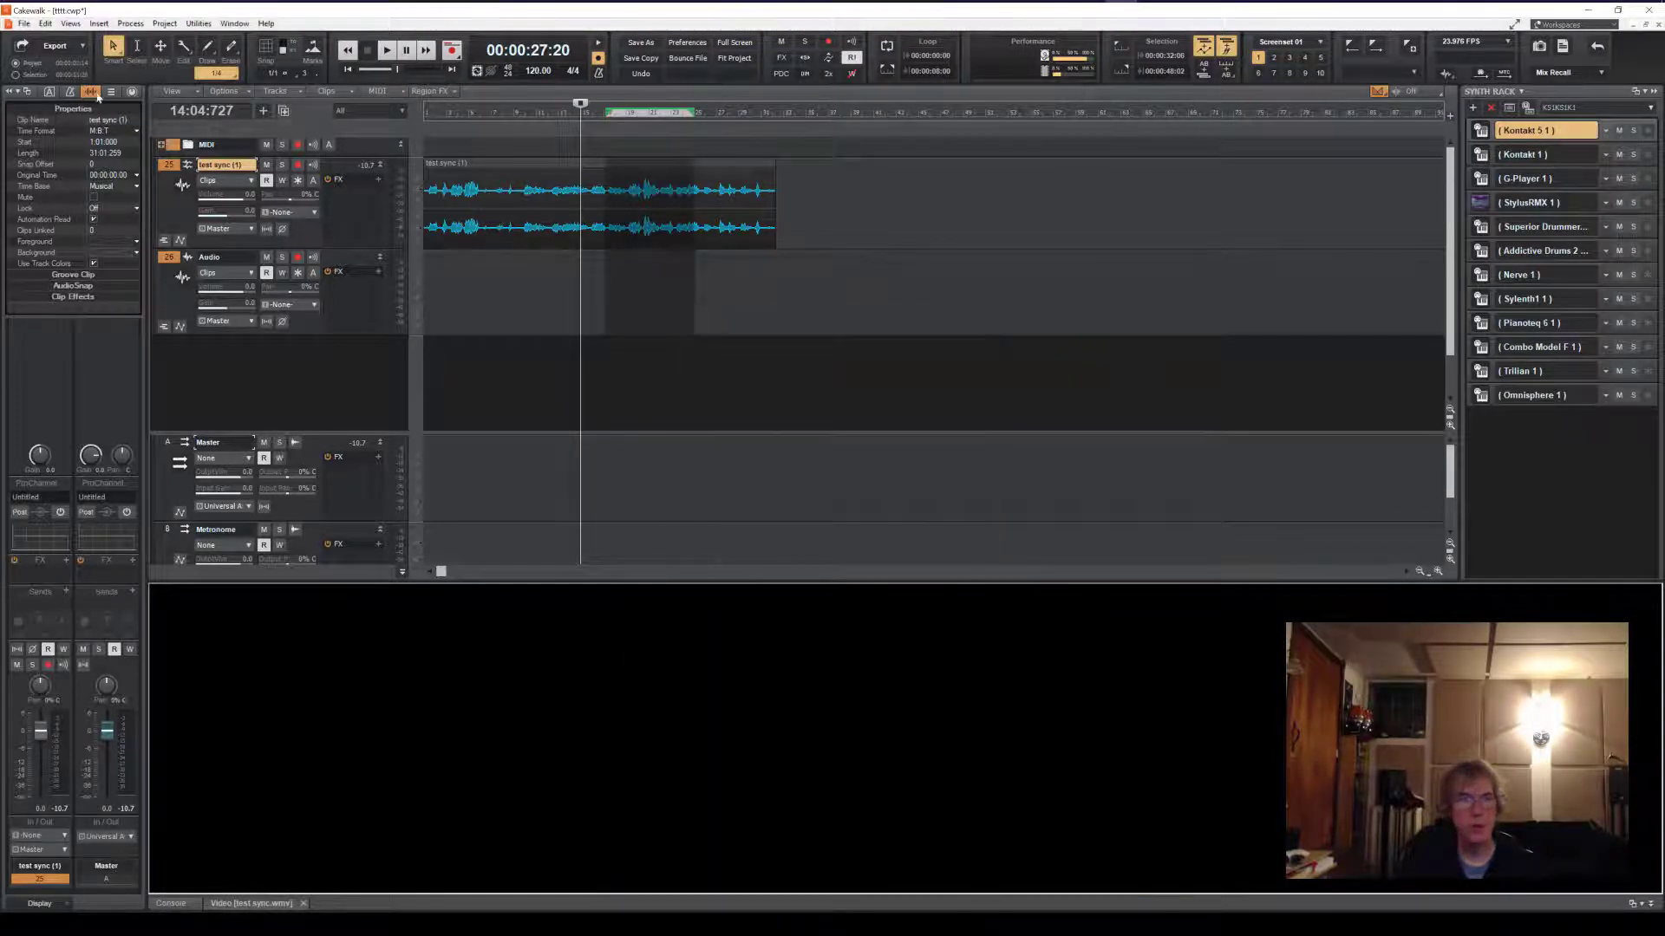
Export the project video over the existing Untitled.MP4 on the desktop.
{"action": "left_click", "coordinate": [23, 23]}
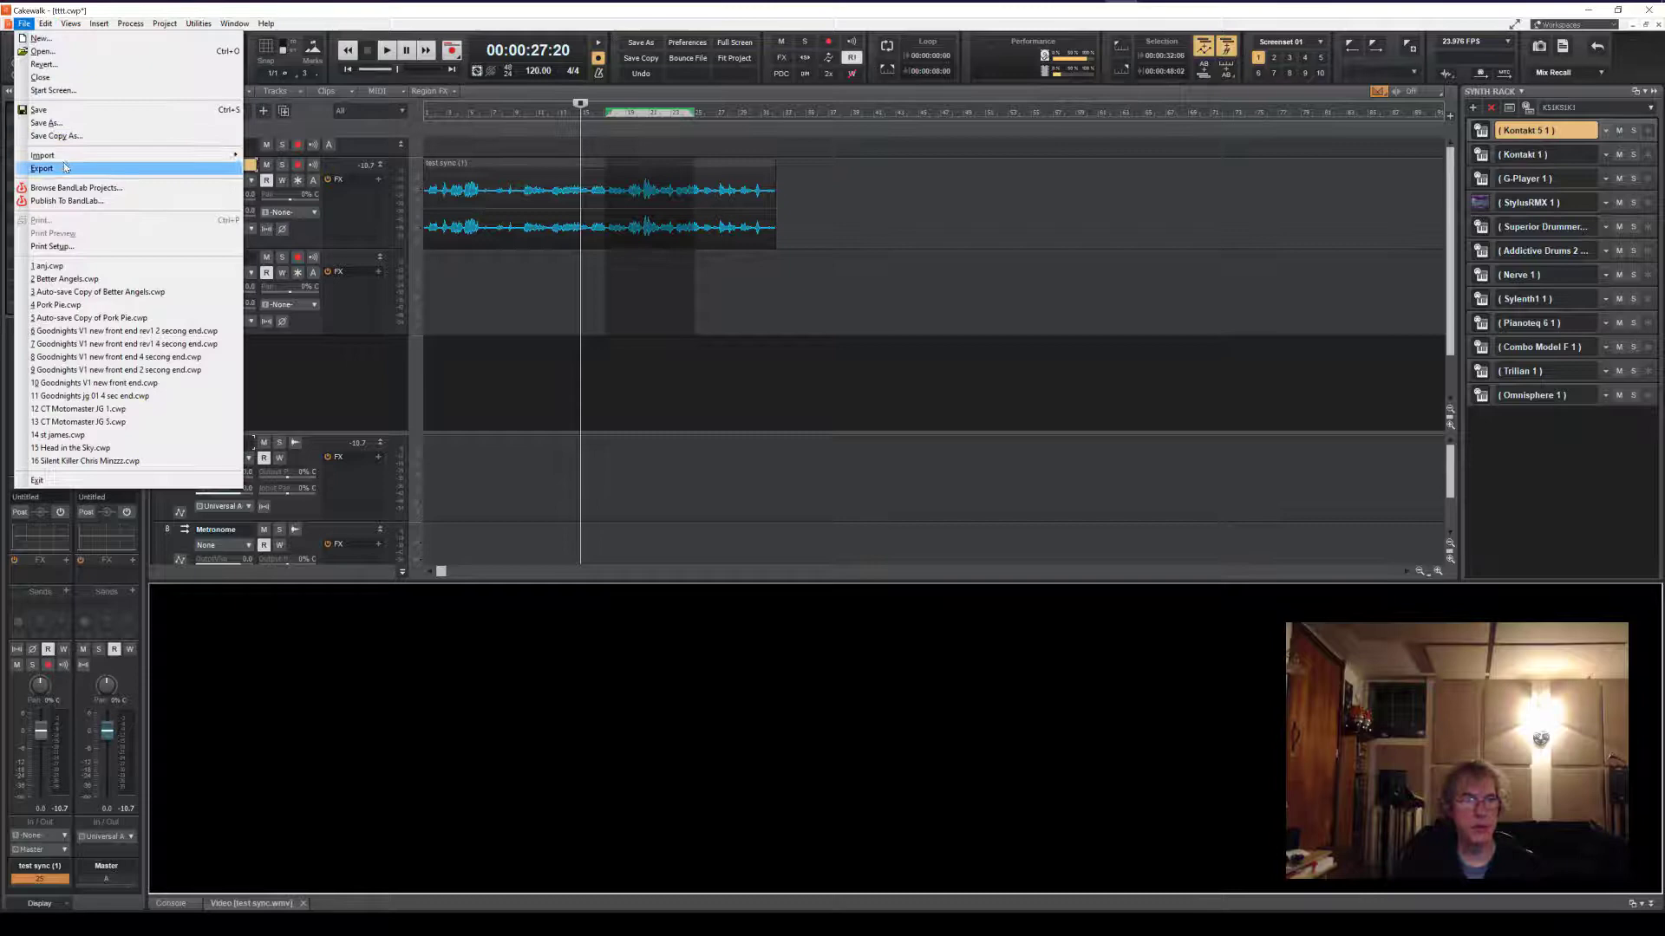
{"action": "mouse_move", "coordinate": [44, 167]}
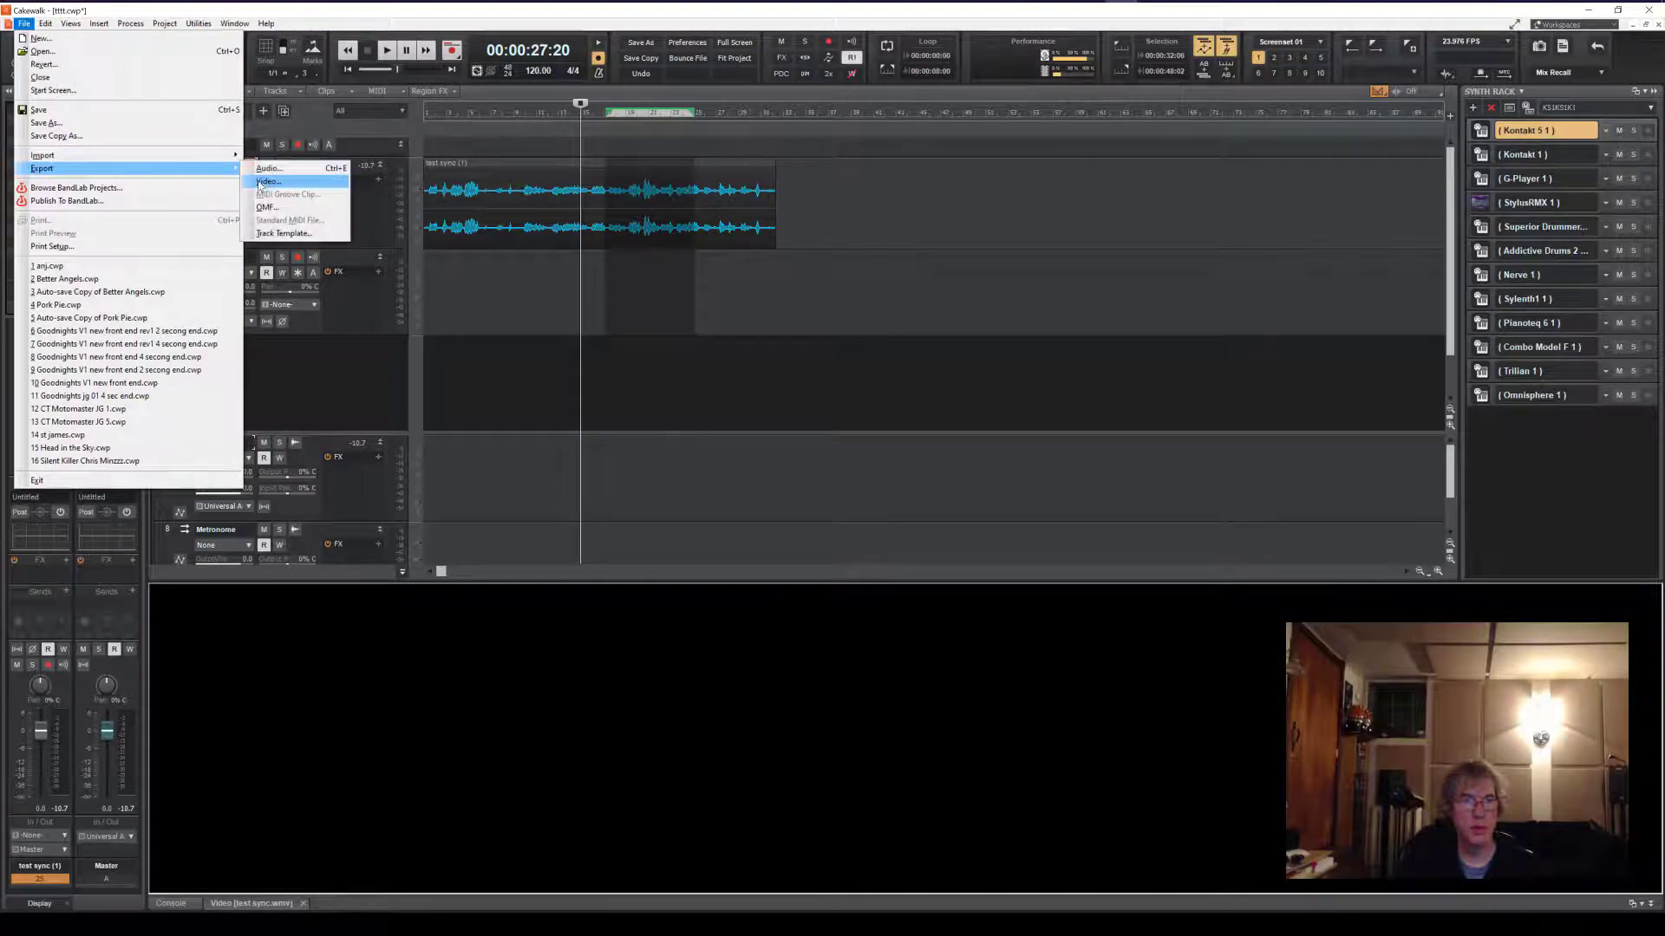
{"action": "left_click", "coordinate": [279, 191]}
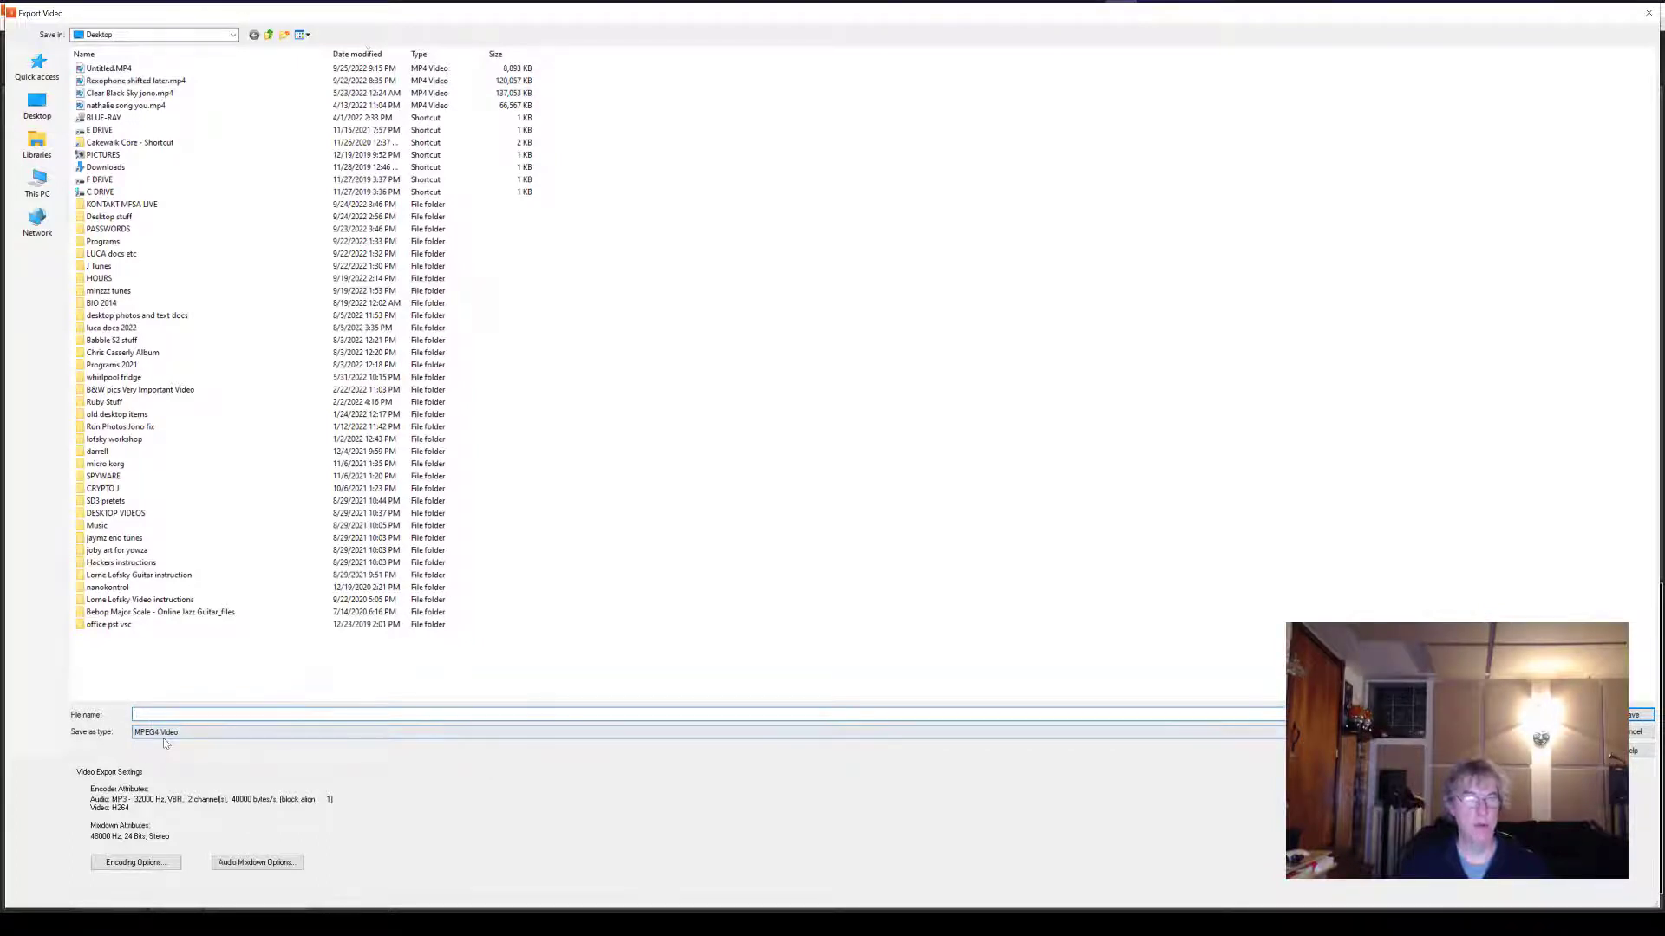
{"action": "double_click", "coordinate": [111, 68]}
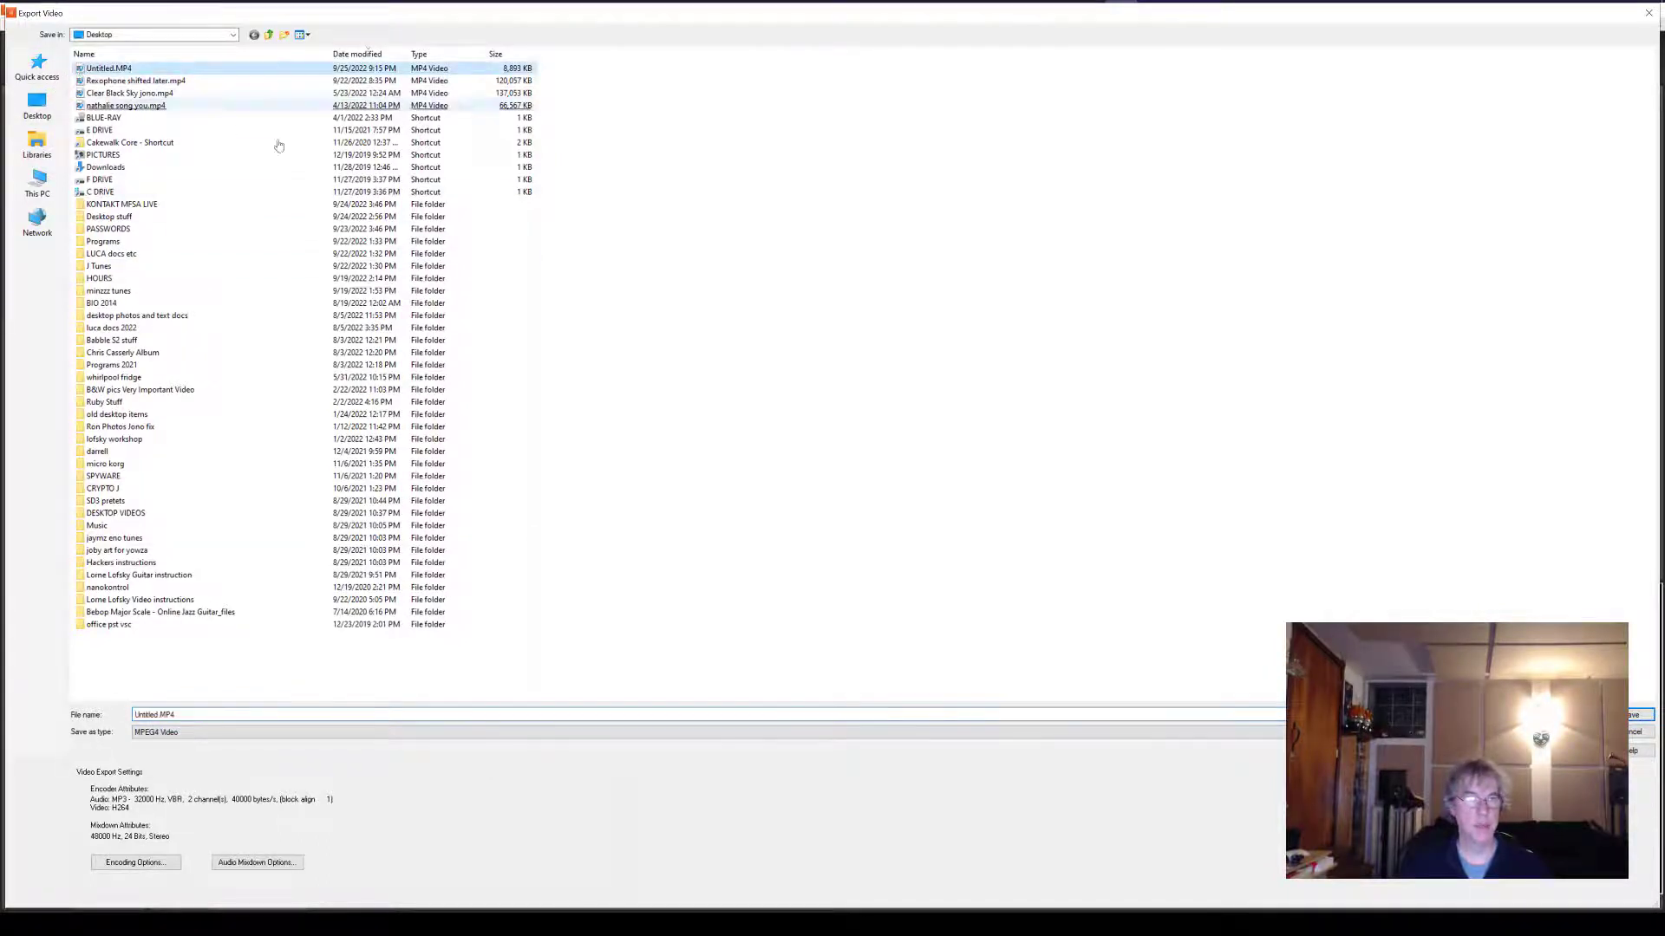
{"action": "left_click", "coordinate": [861, 467]}
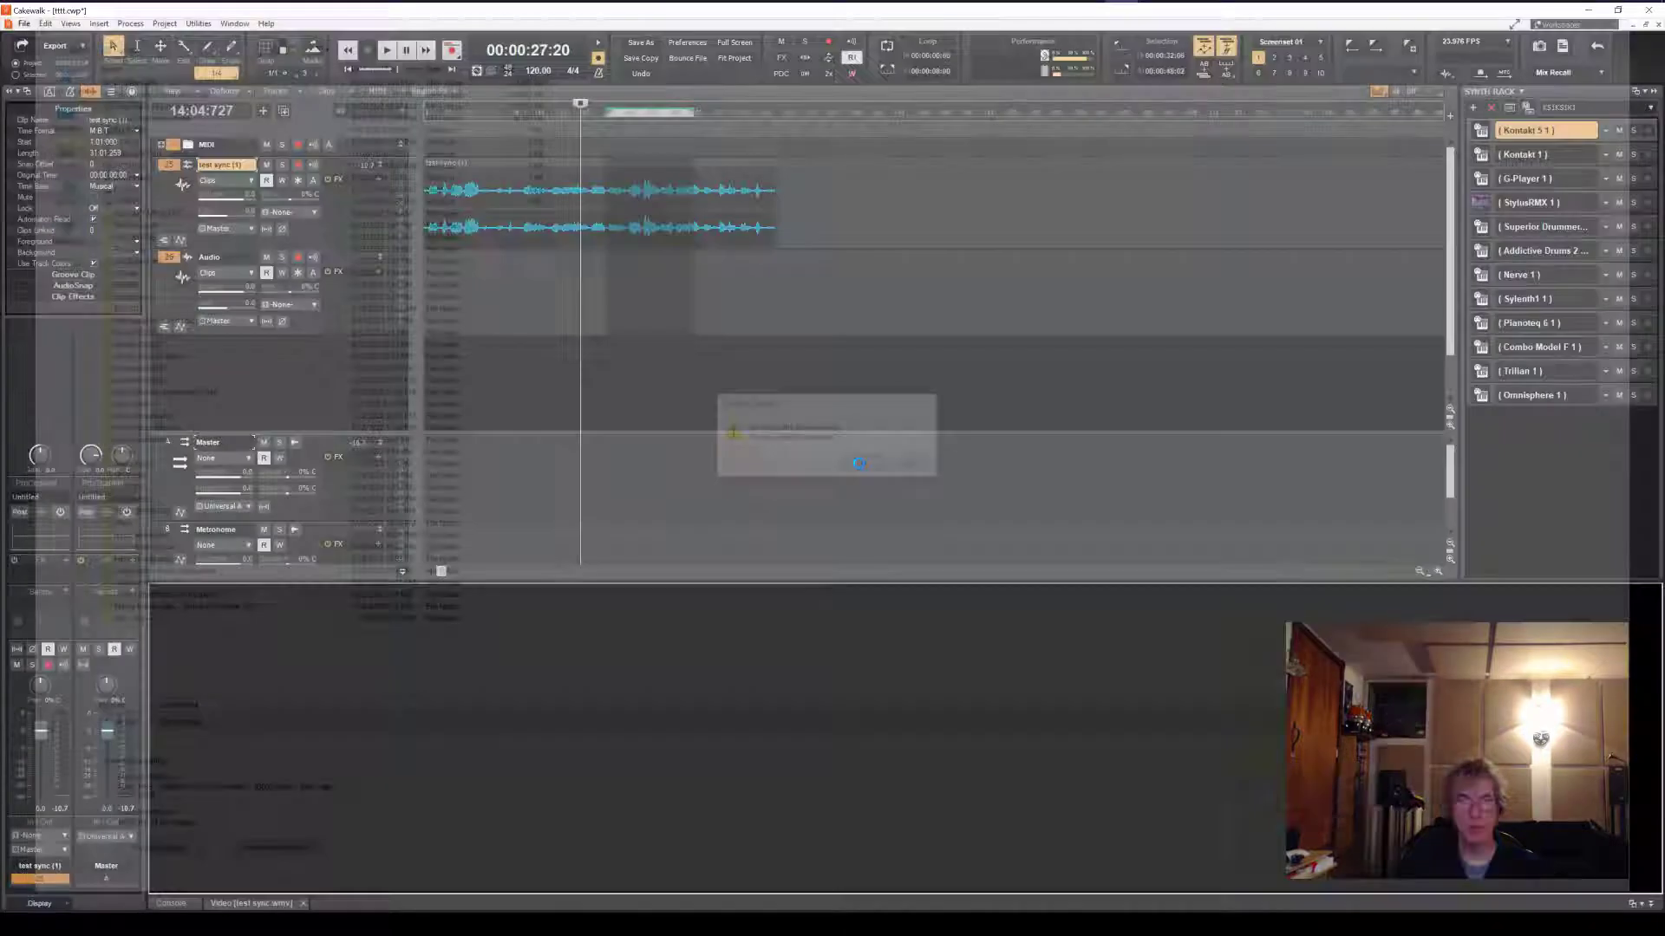
Play the exported Untitled.MP4 from the desktop, then close the player.
{"action": "left_click", "coordinate": [1589, 10]}
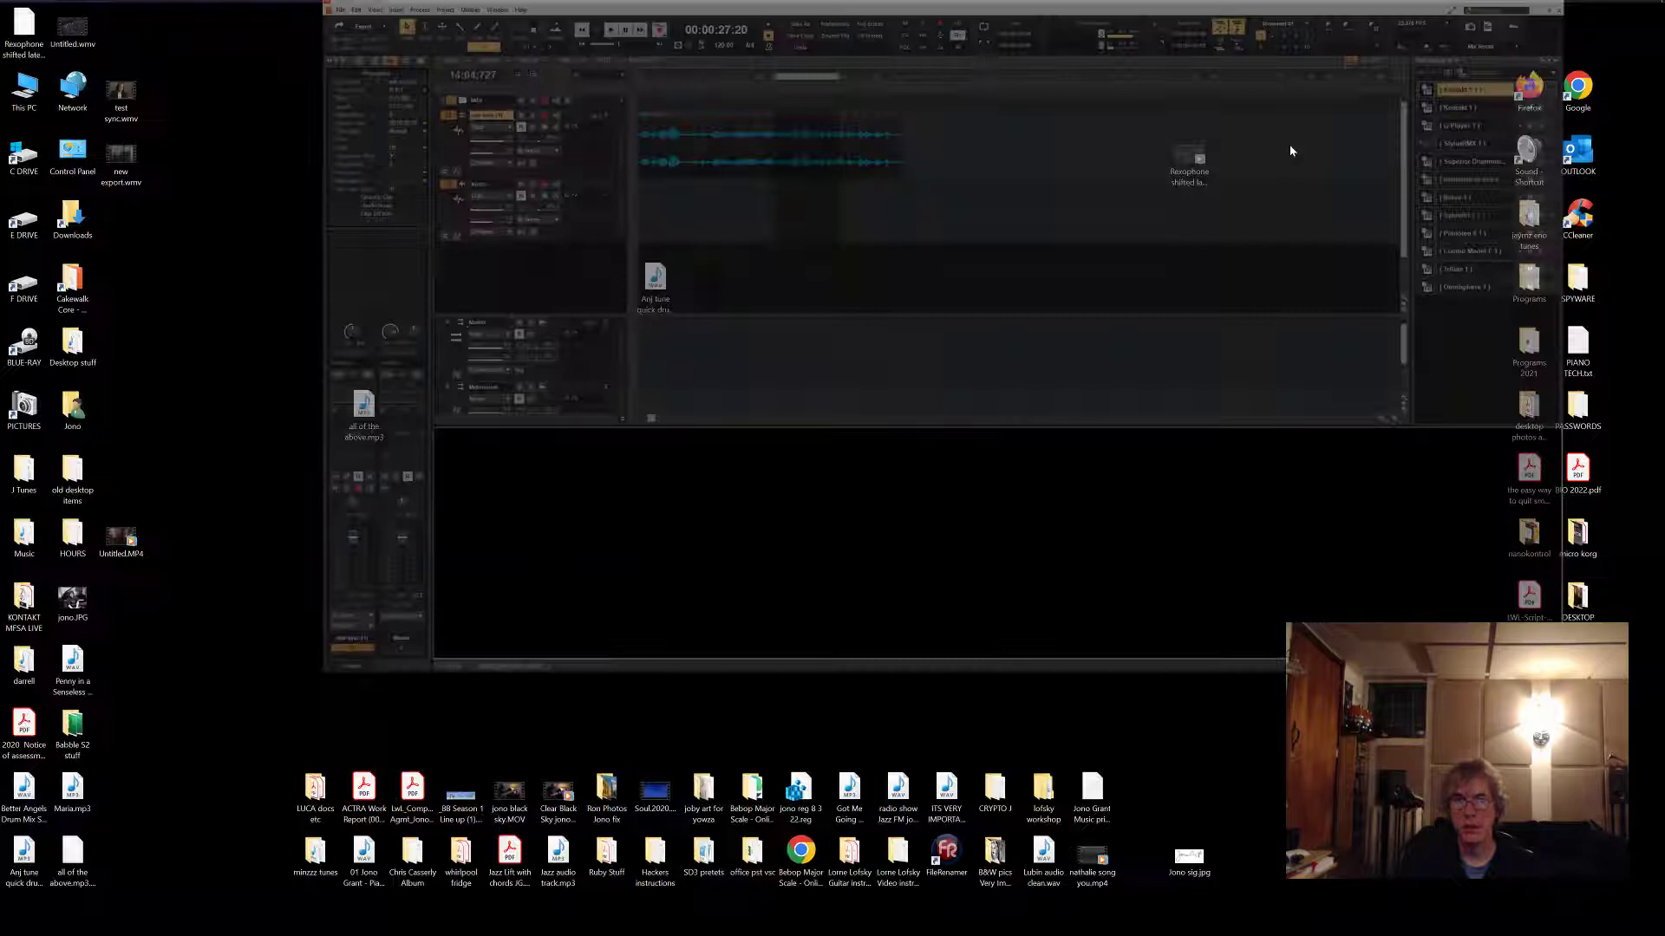
{"action": "double_click", "coordinate": [121, 540]}
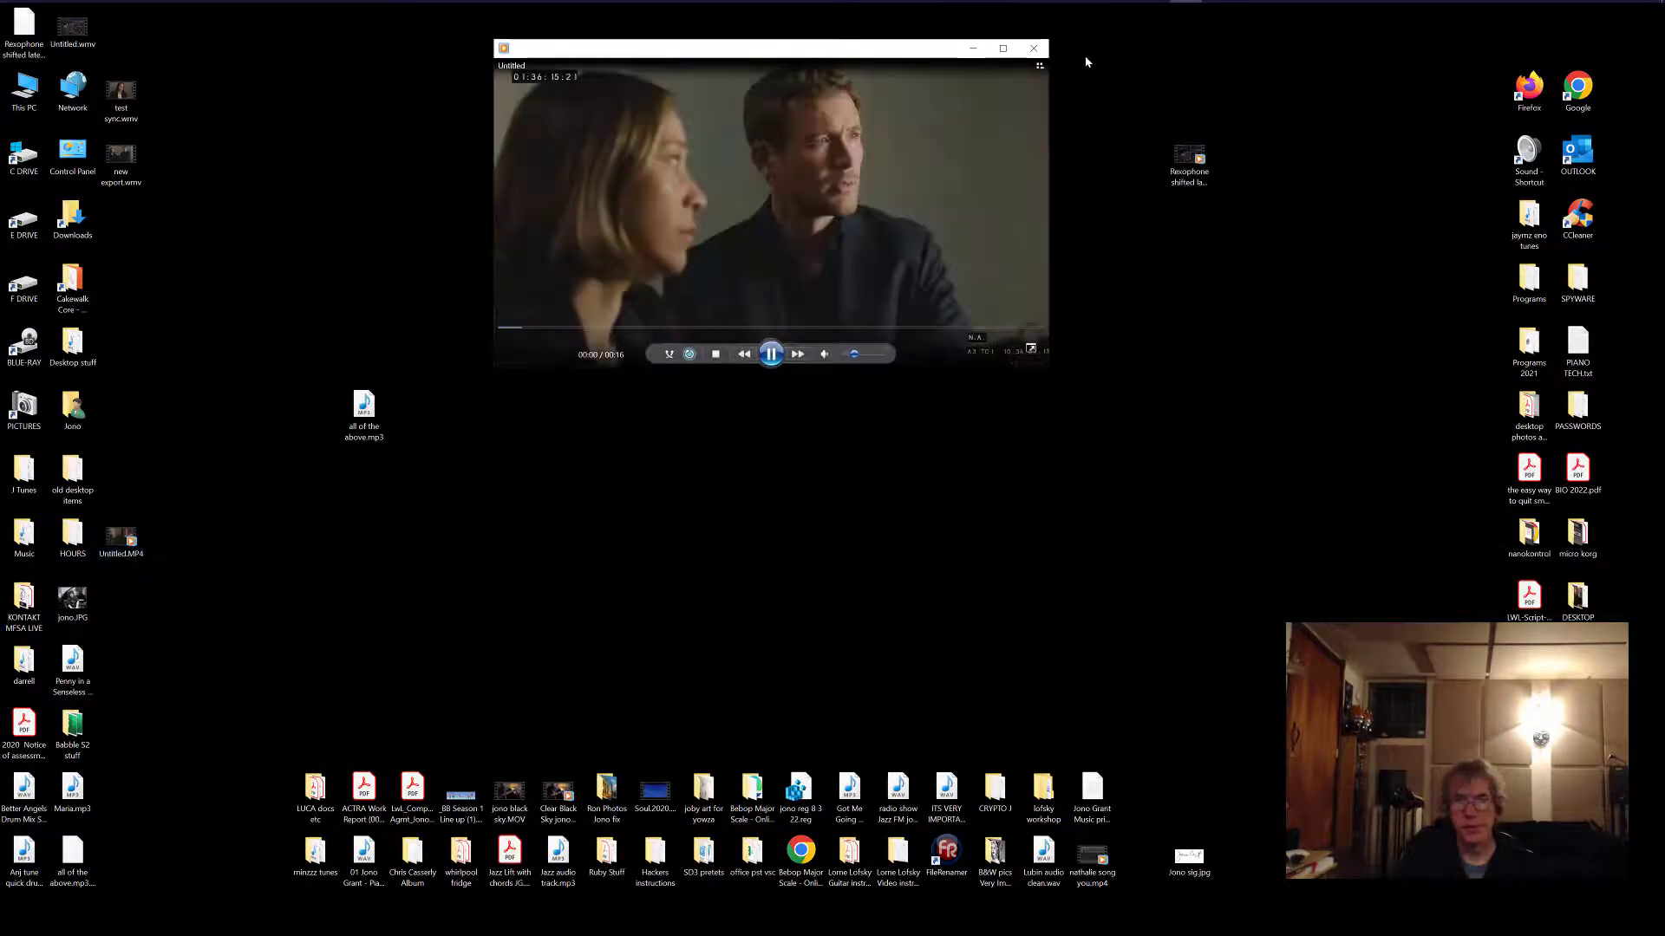
{"action": "left_click", "coordinate": [1034, 48]}
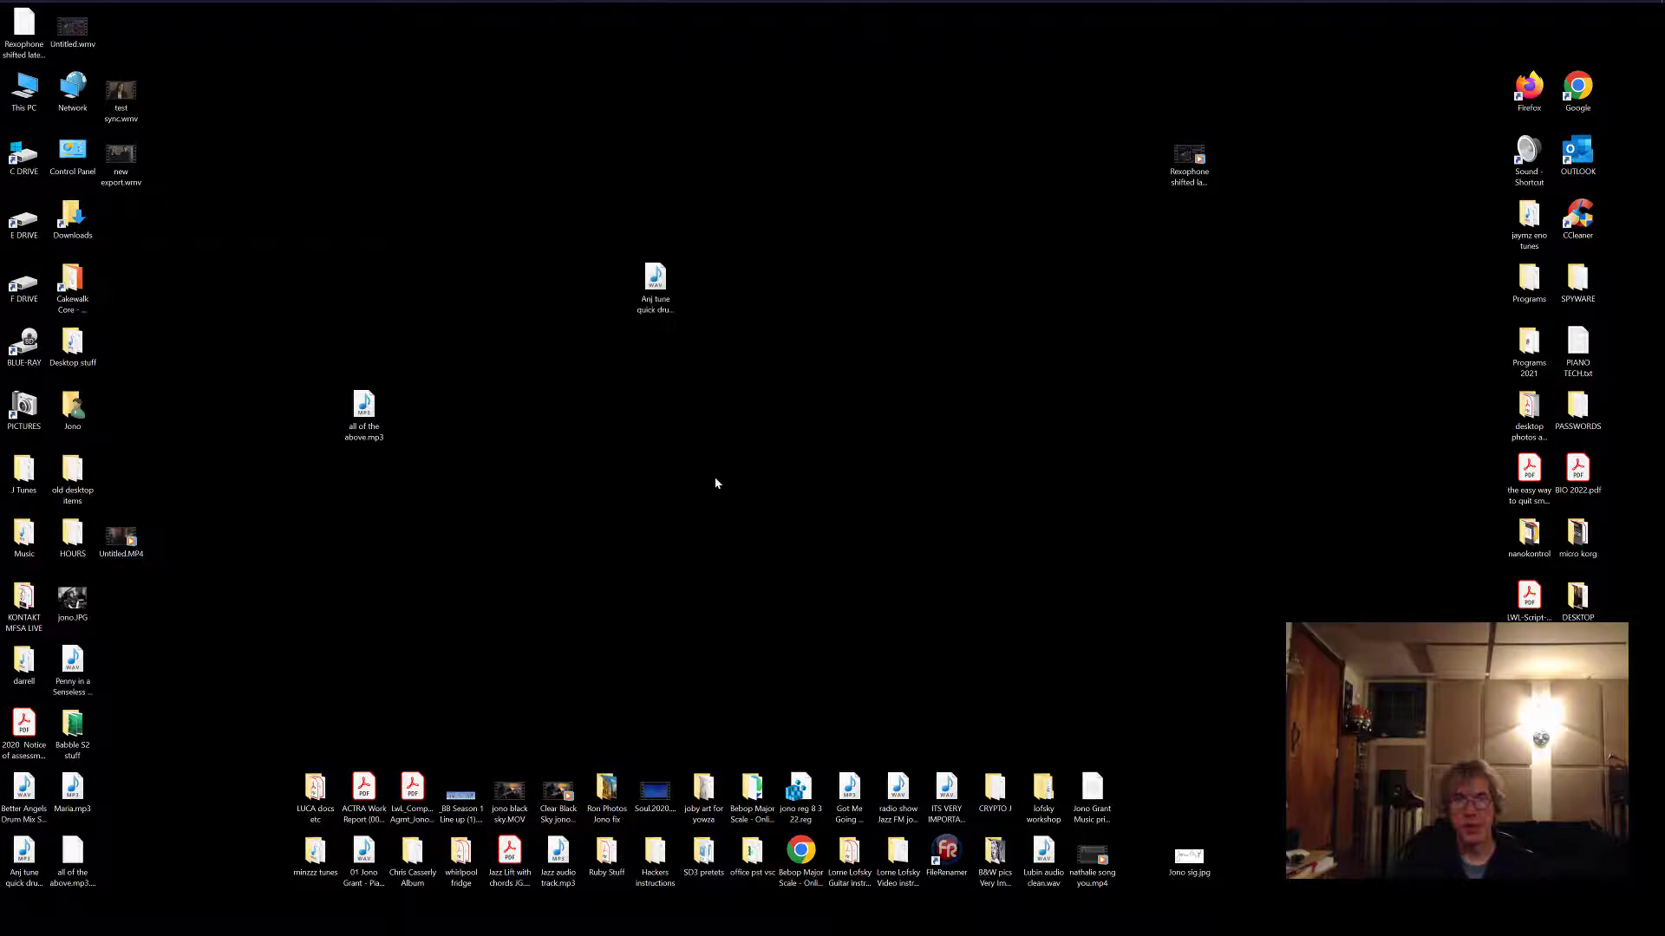